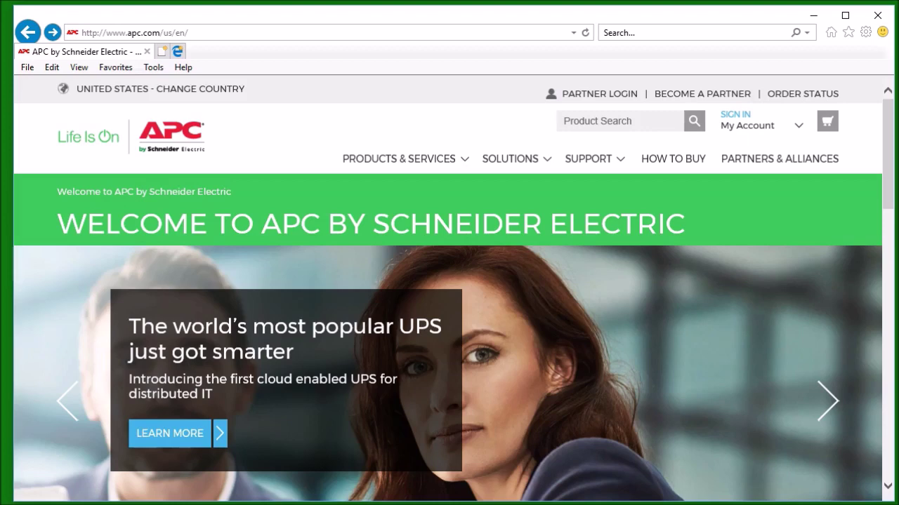
left_click(241, 33)
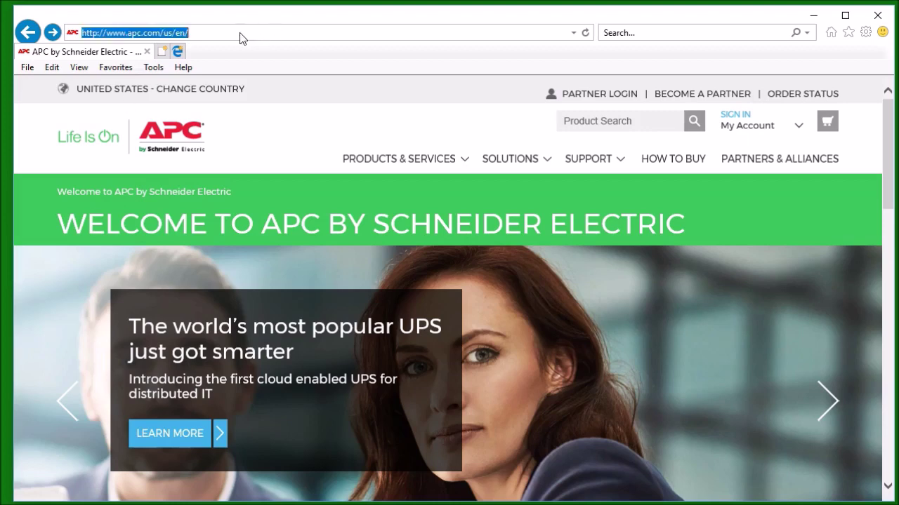
type("h")
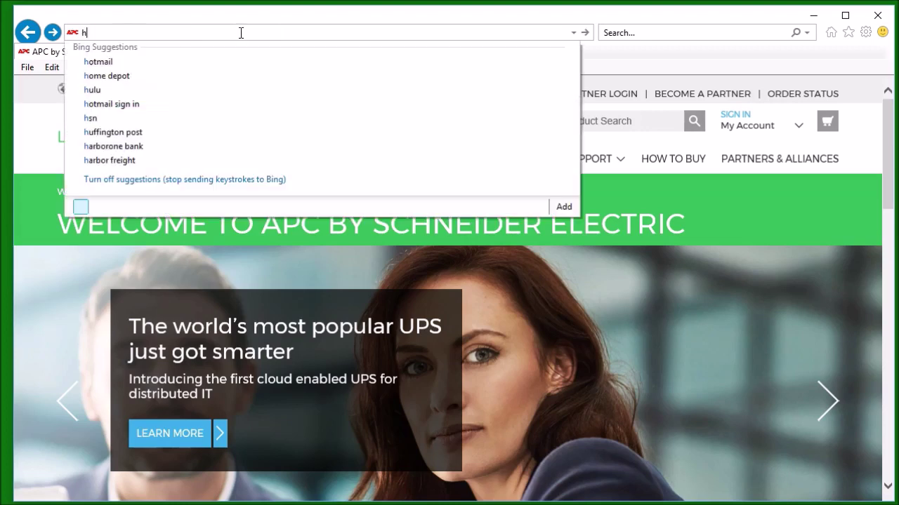
type("ttps://")
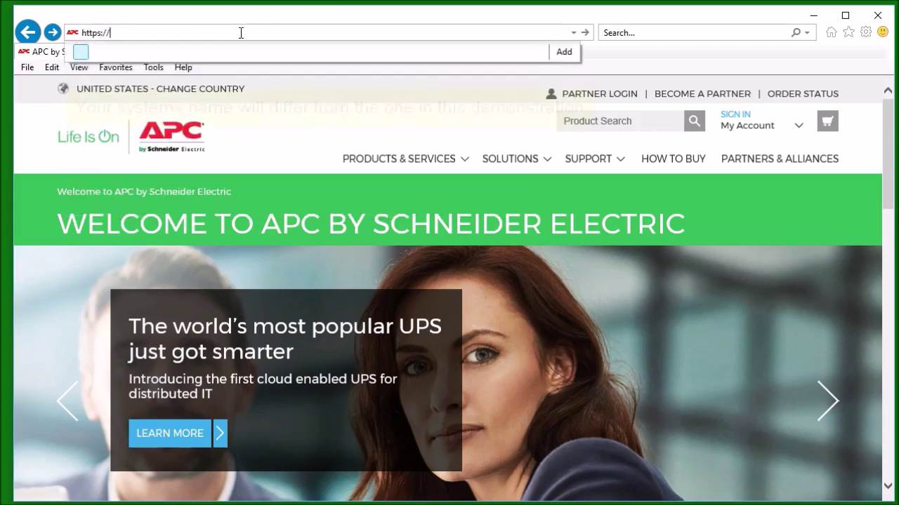
type("win10")
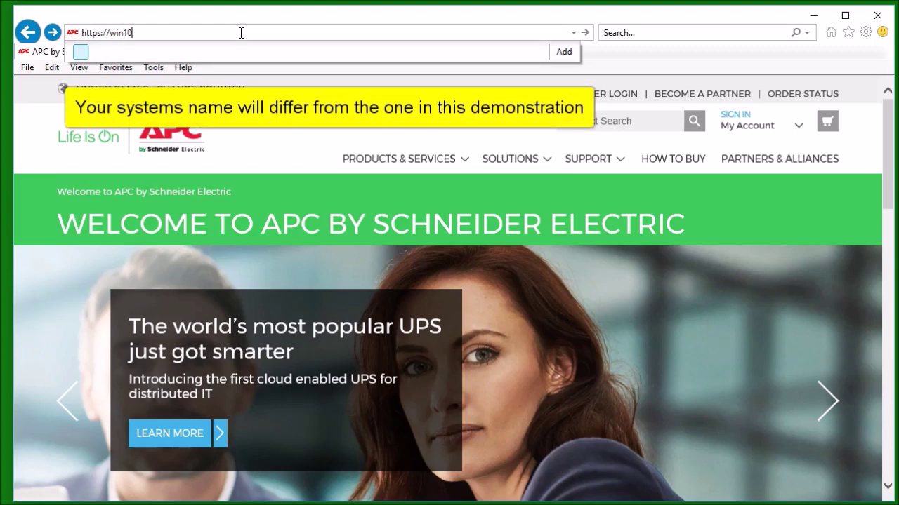
type("-system1:6547")
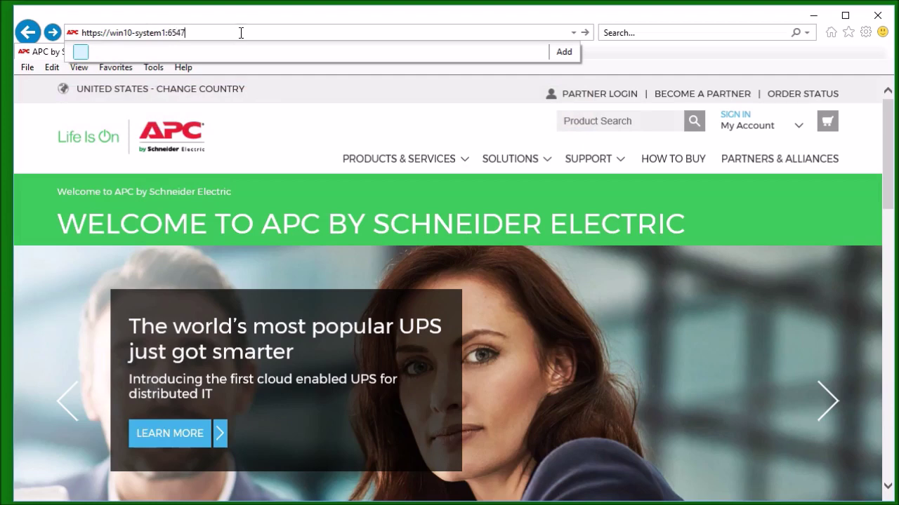
key("Return")
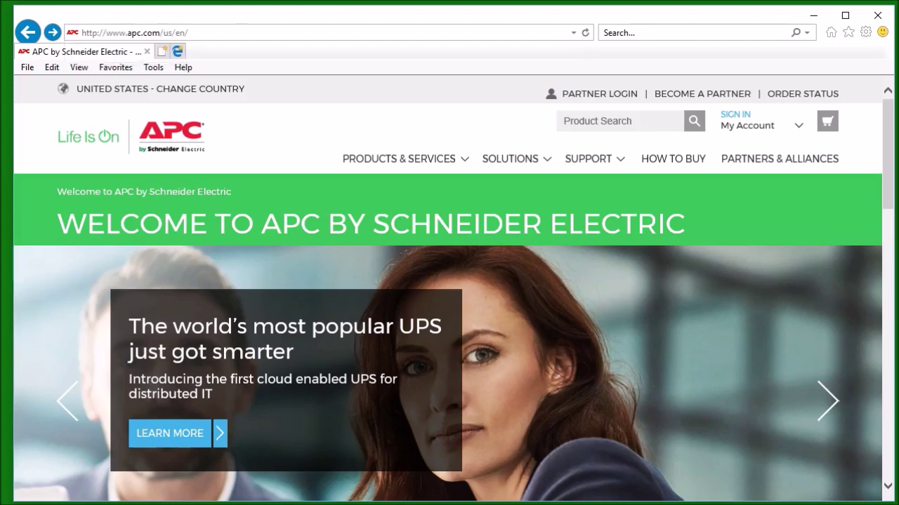
left_click(232, 32)
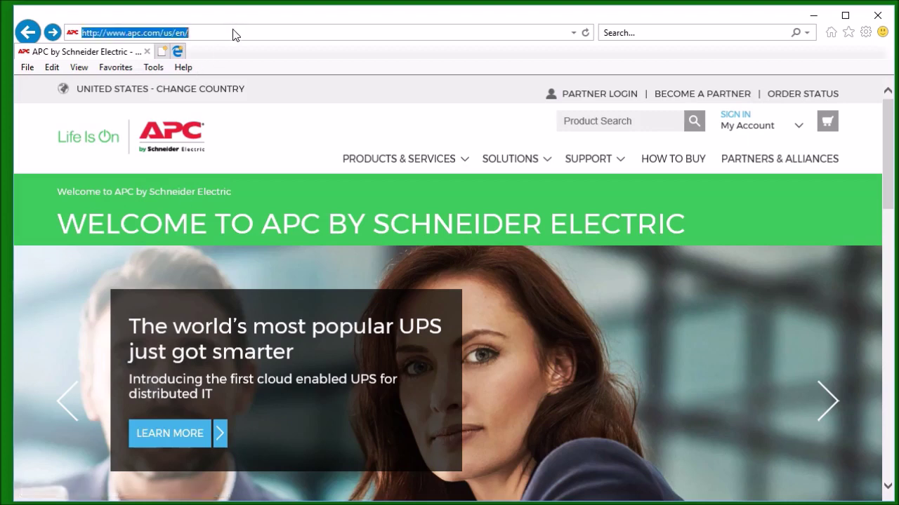
type("https")
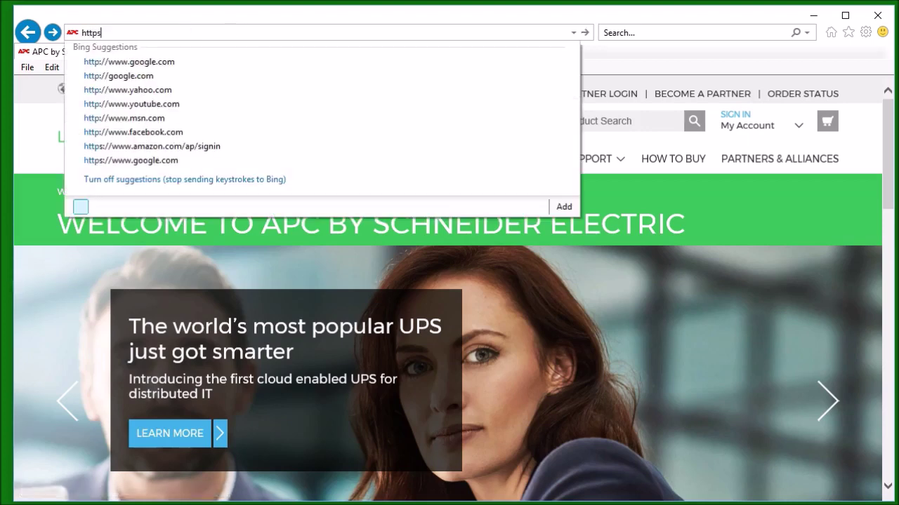
type("://")
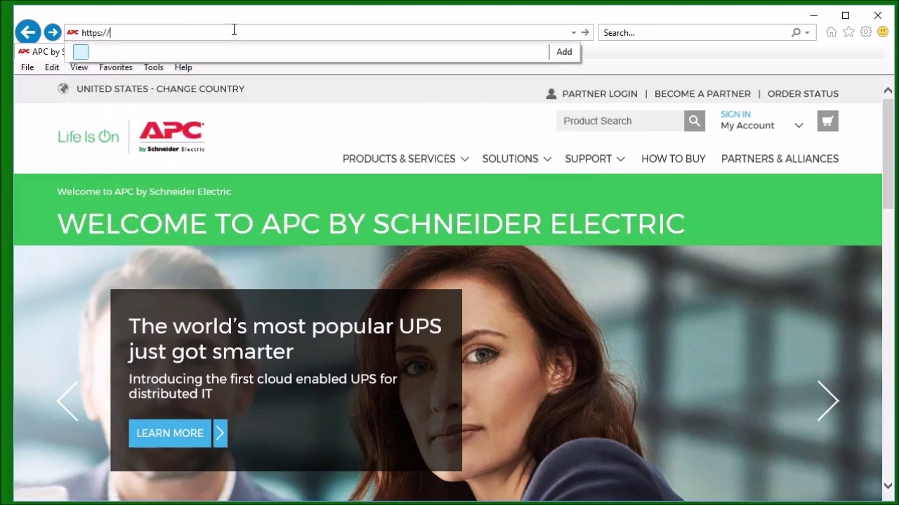
type("127.0.0.1:6547")
double_click(113, 32)
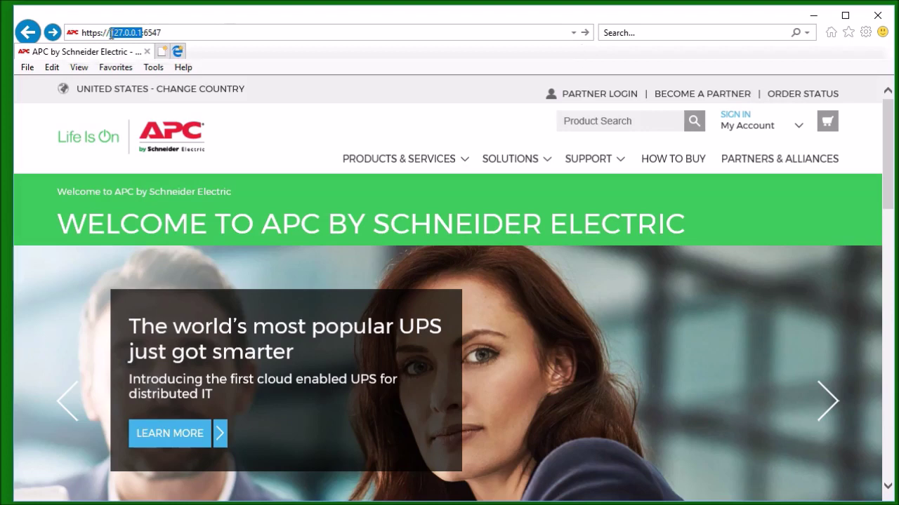
key("End")
type("/")
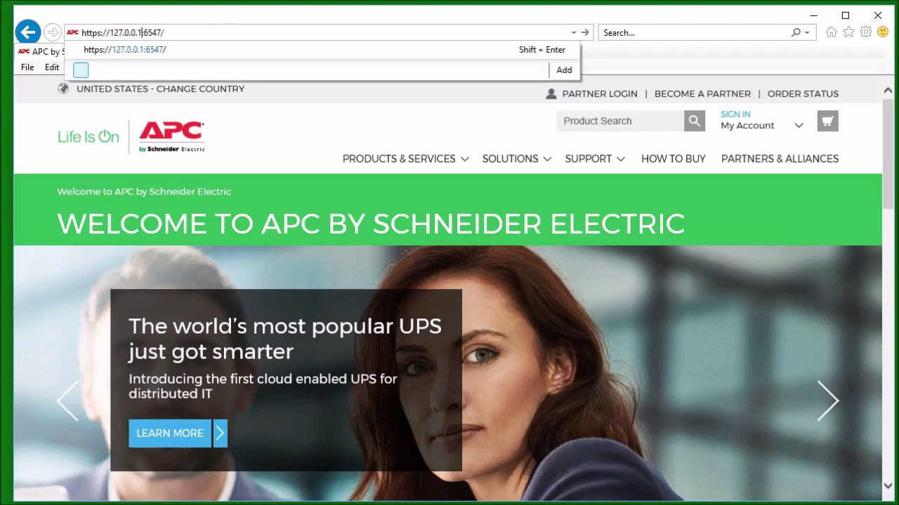
key("BackSpace")
key("BackSpace")
key("BackSpace")
key("BackSpace")
key("BackSpace")
key("BackSpace")
key("BackSpace")
key("BackSpace")
key("BackSpace")
key("BackSpace")
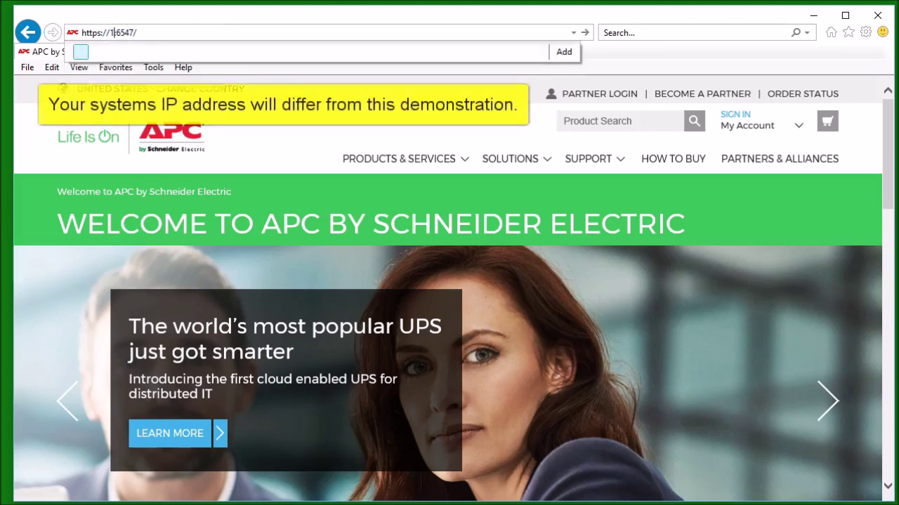
type("10.0.0.")
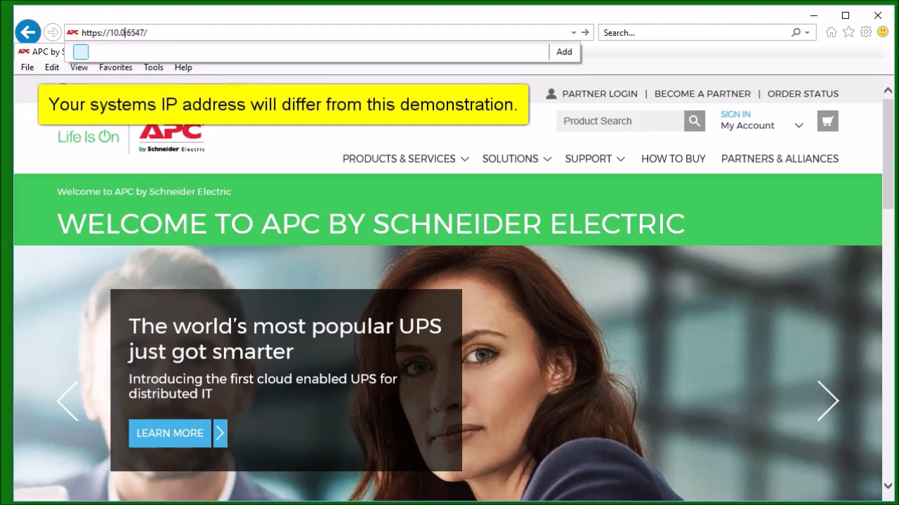
type("4:")
key("Return")
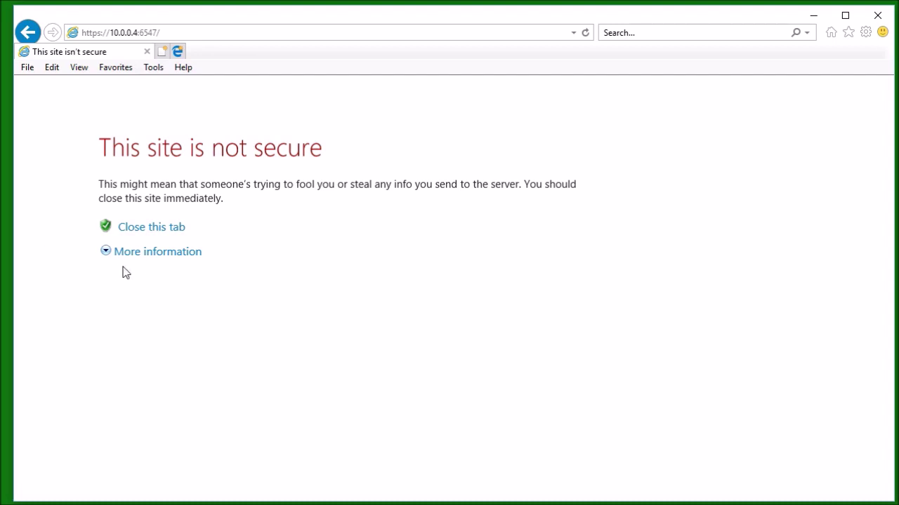
Go past the warning to the Log On page and show the untrusted certificate explanation
left_click(148, 258)
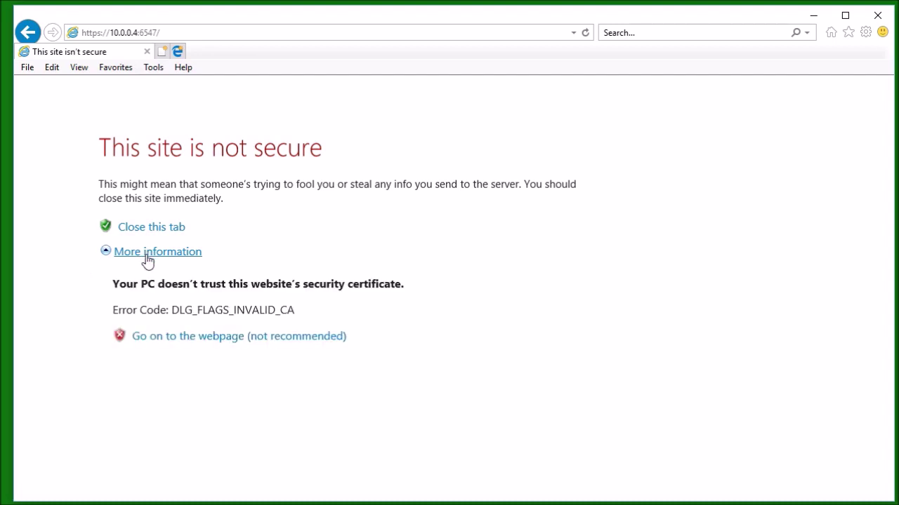
left_click(178, 337)
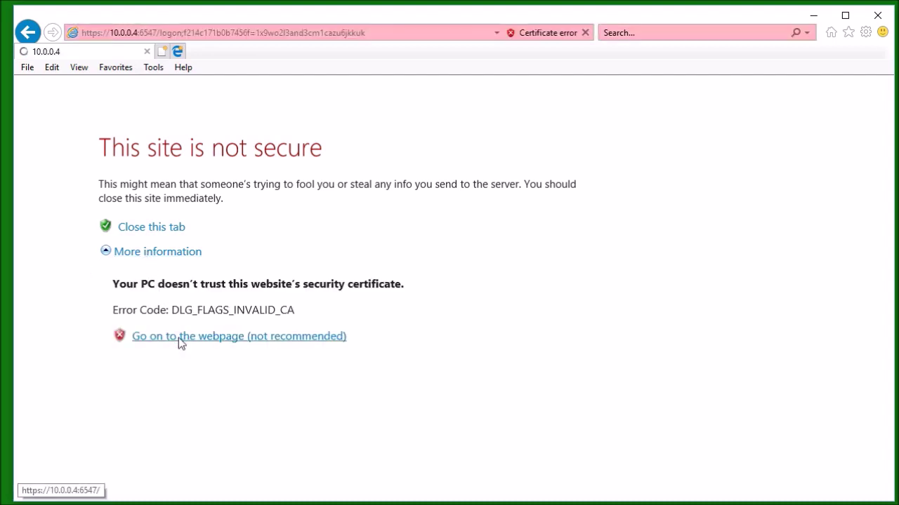
left_click(551, 33)
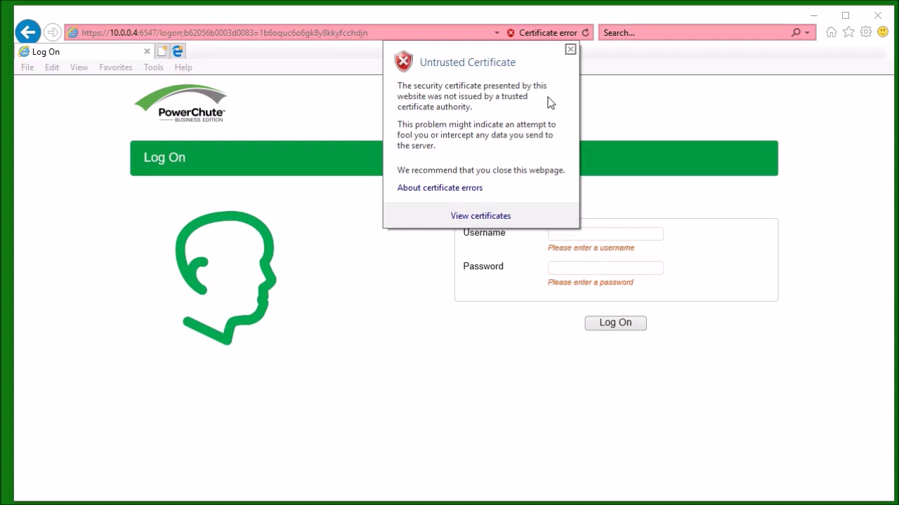
View and close the site's certificate, then select the Trusted sites zone in Internet Options
left_click(482, 218)
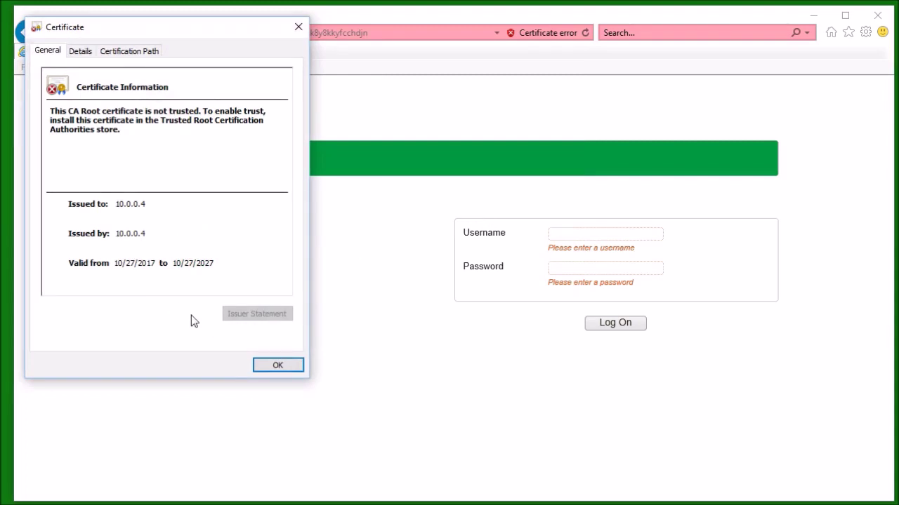
left_click(275, 365)
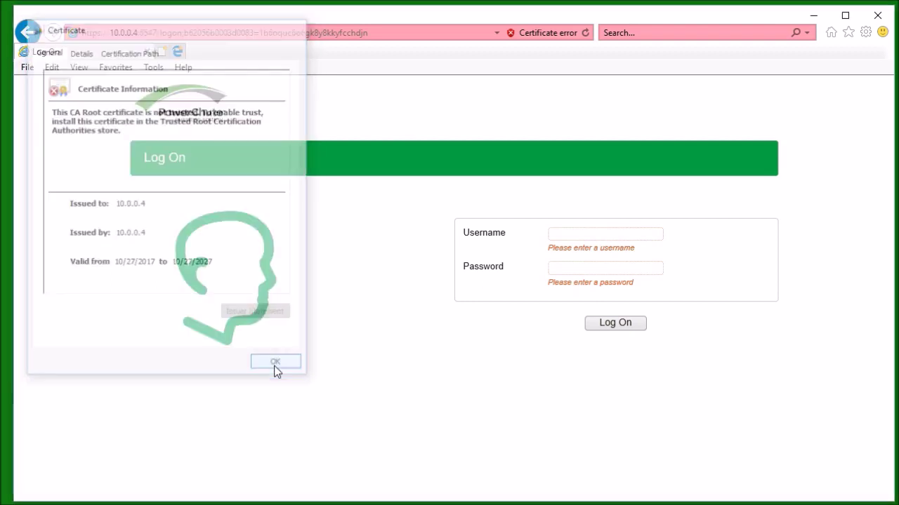
left_click(865, 33)
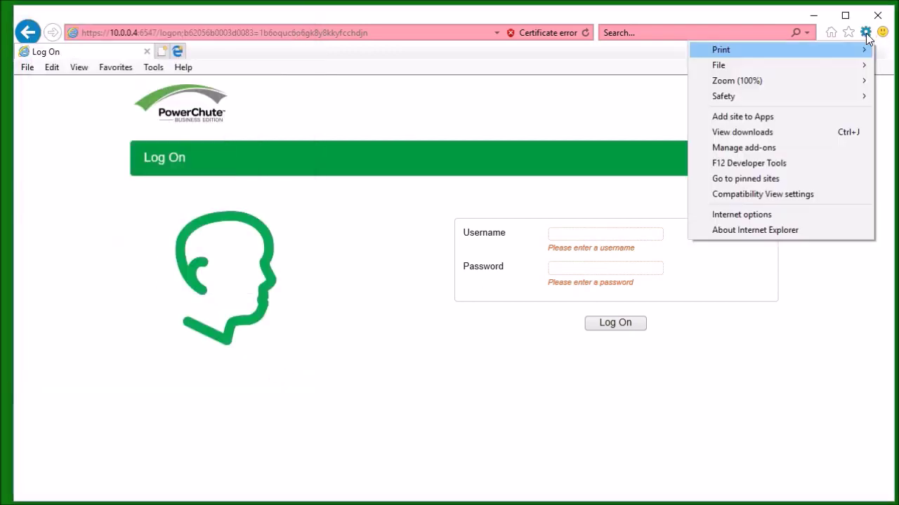
left_click(787, 217)
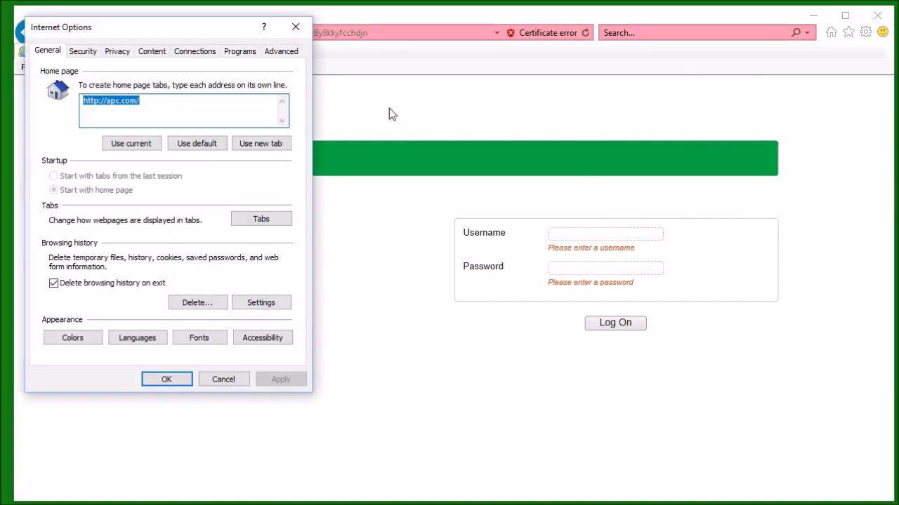
left_click(89, 52)
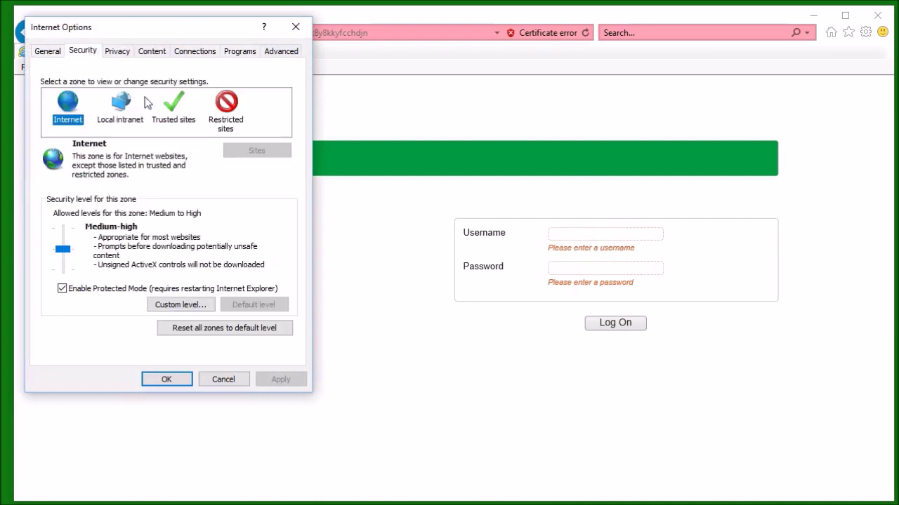
left_click(174, 105)
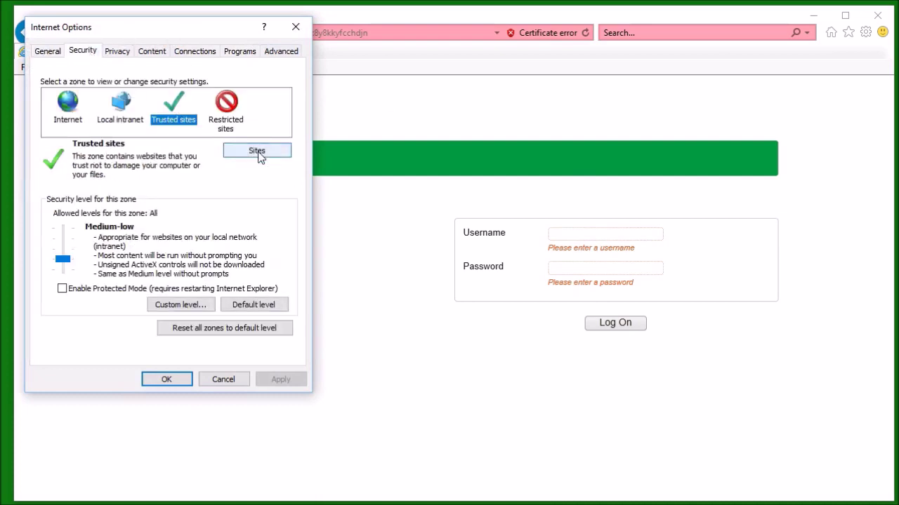
left_click(257, 151)
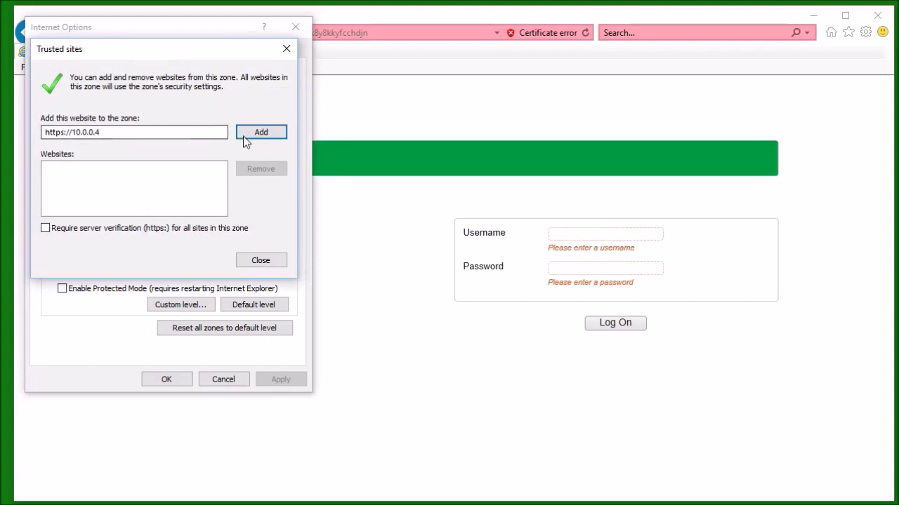
left_click(262, 133)
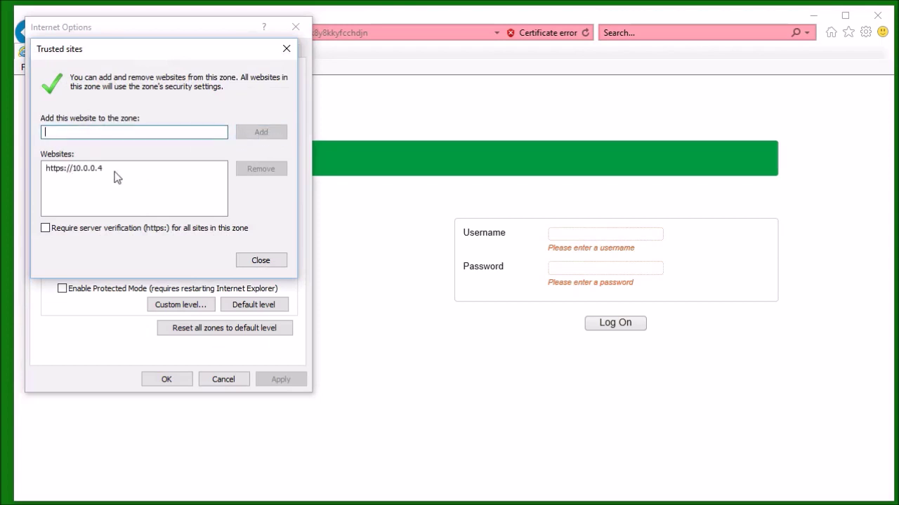
left_click(279, 261)
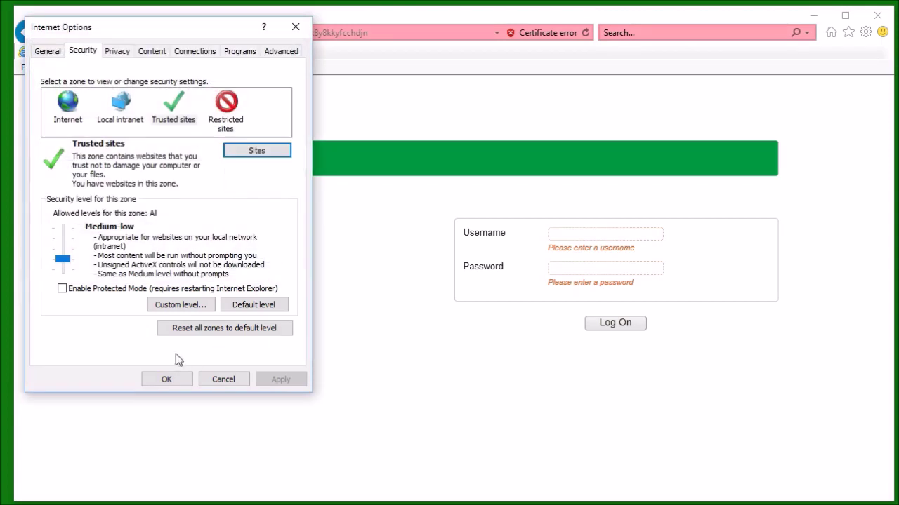
left_click(166, 379)
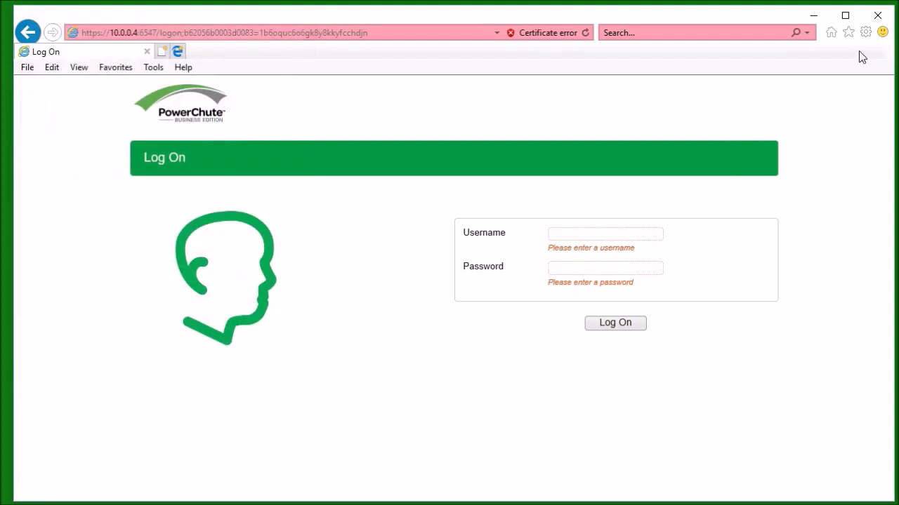
left_click(877, 19)
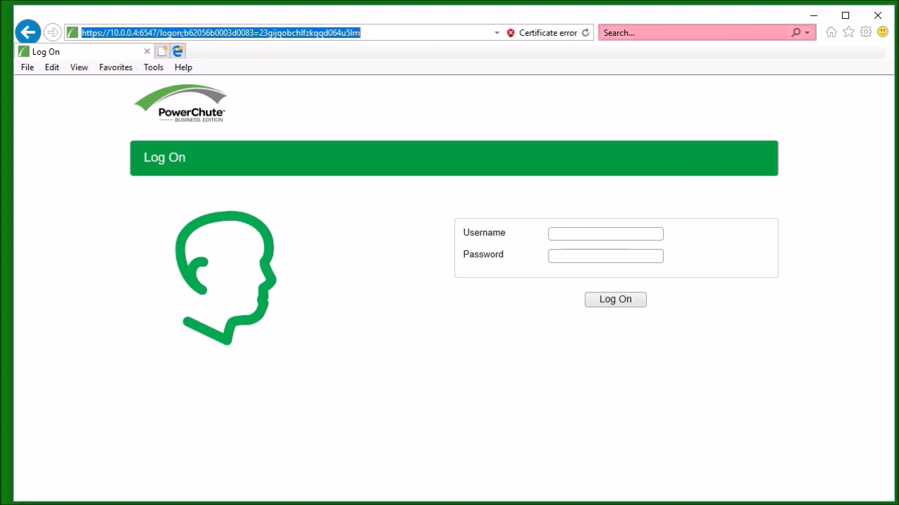
Open the 10.0.0.4 certificate and start installing it for the Local Machine
left_click(560, 38)
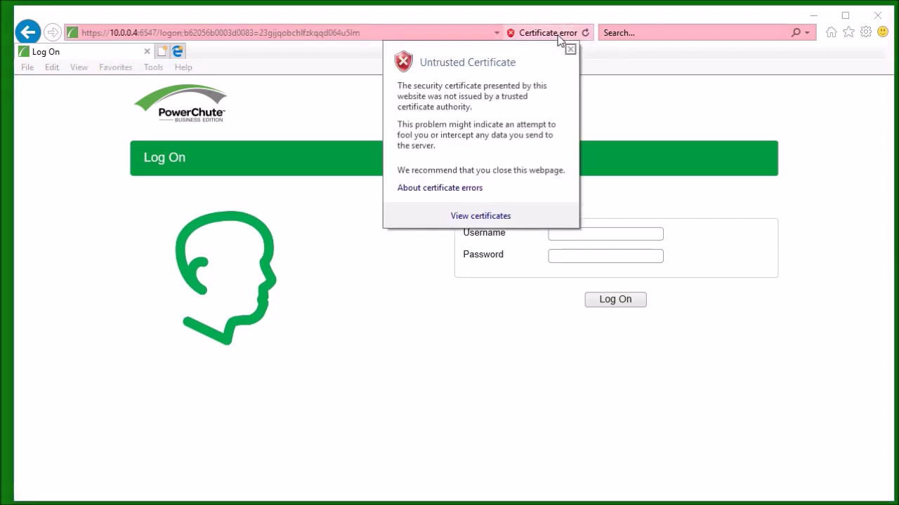
left_click(476, 216)
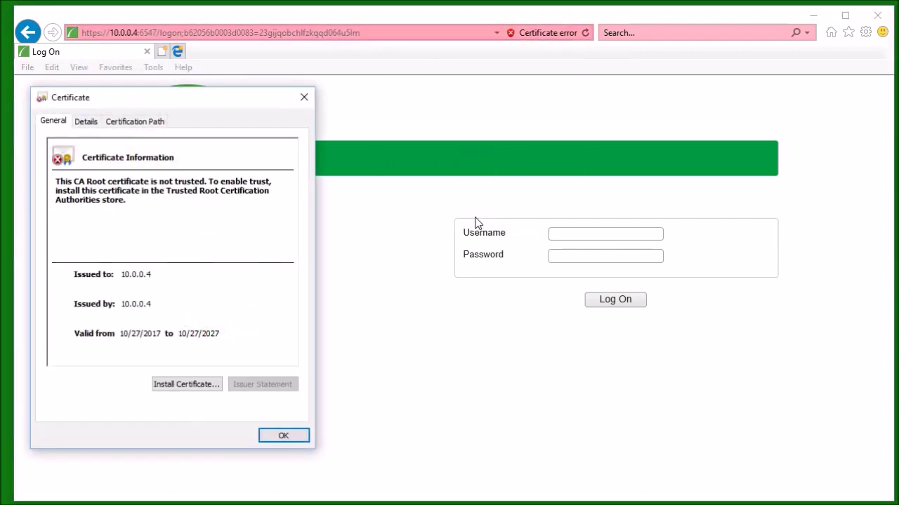
left_click(186, 384)
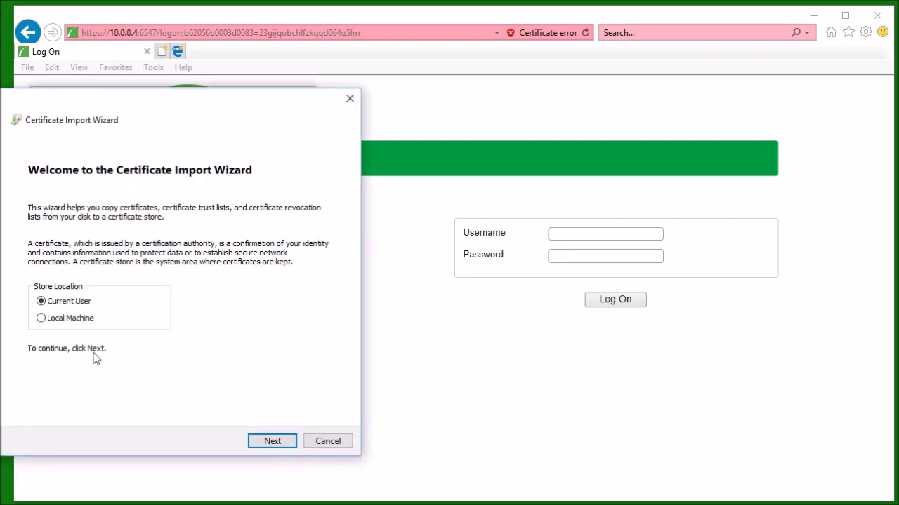
left_click(42, 318)
left_click(273, 445)
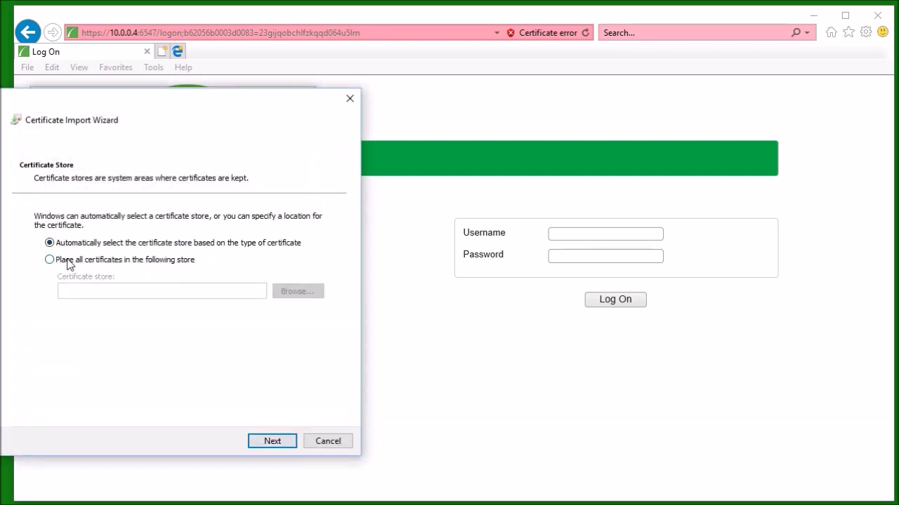
Place the certificate in Trusted Root Certification Authorities, finish the import, and close the details
left_click(67, 260)
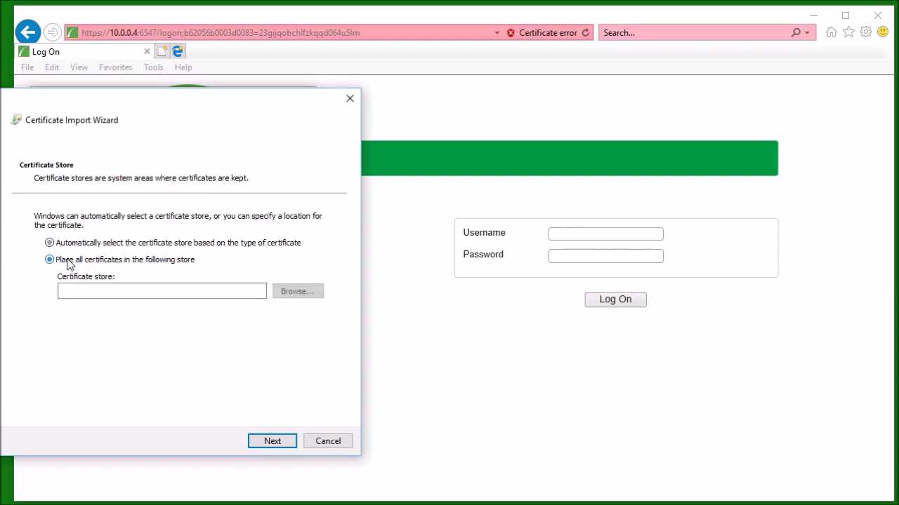
left_click(297, 292)
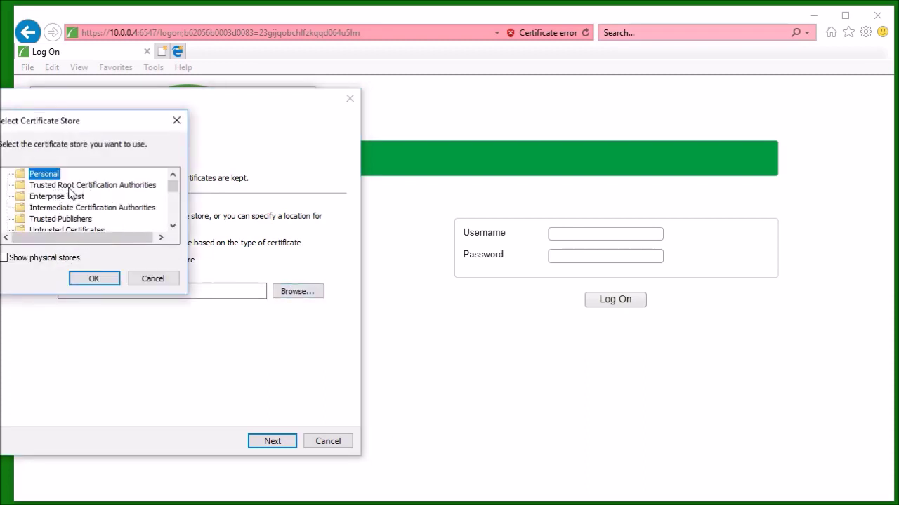
left_click(107, 187)
left_click(94, 279)
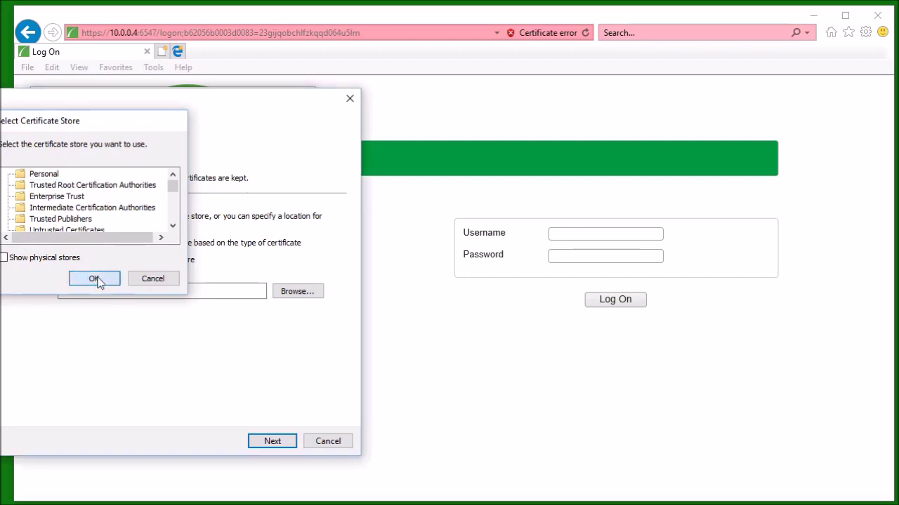
left_click(273, 442)
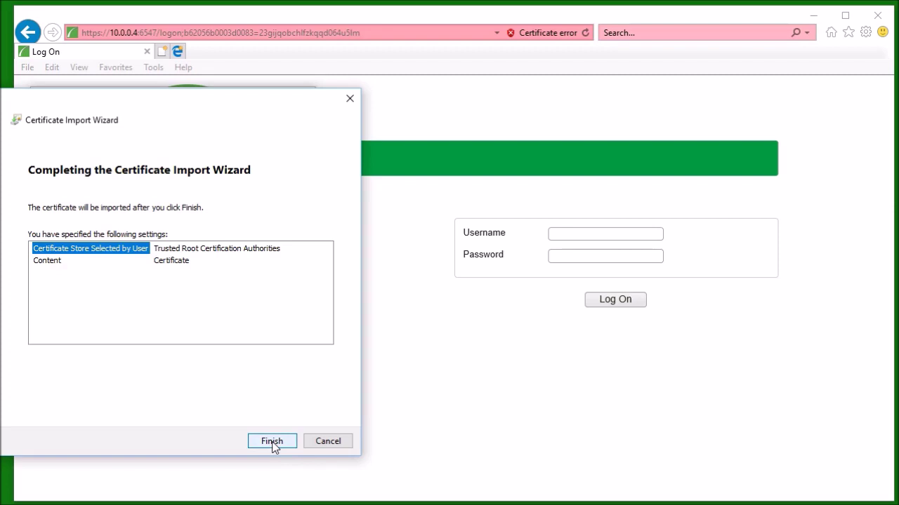
left_click(272, 442)
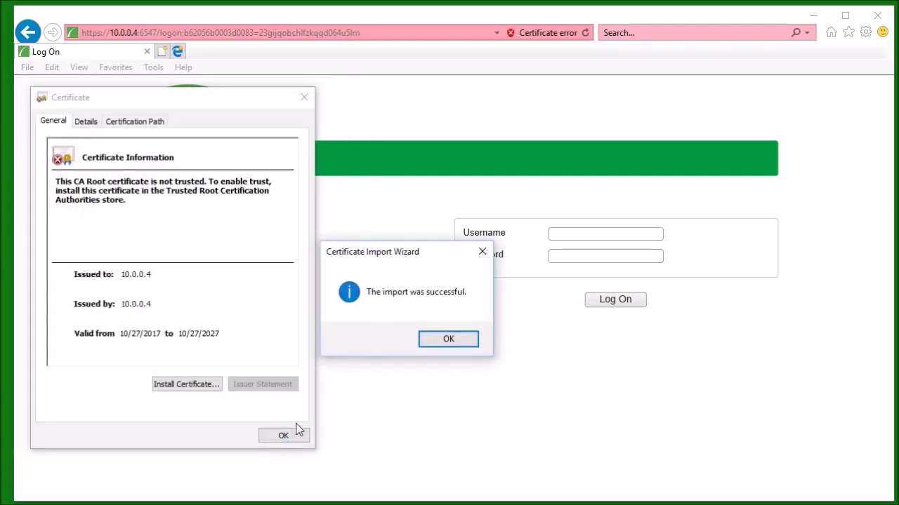
left_click(444, 339)
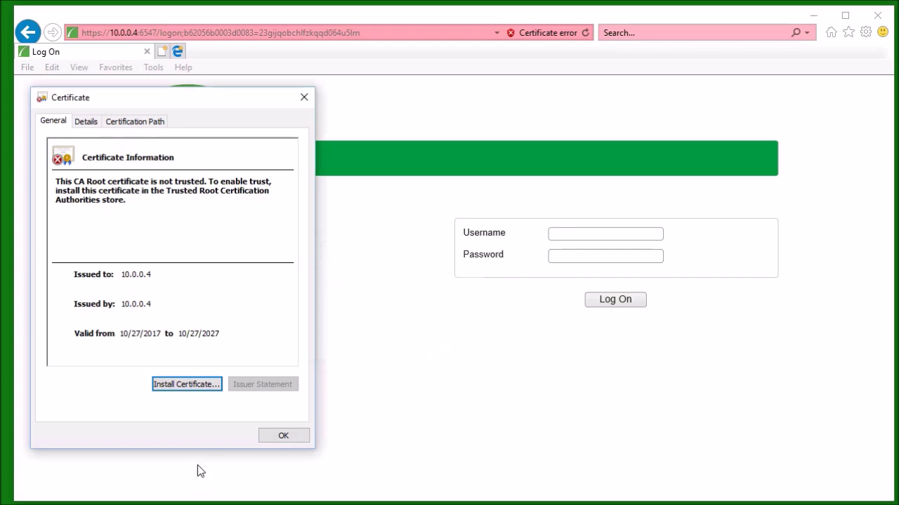
left_click(283, 436)
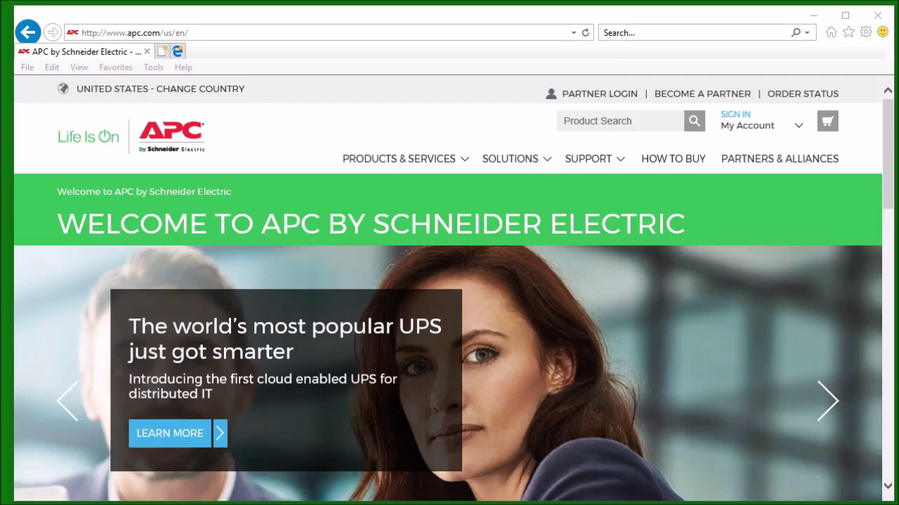
left_click(209, 35)
key("BackSpace")
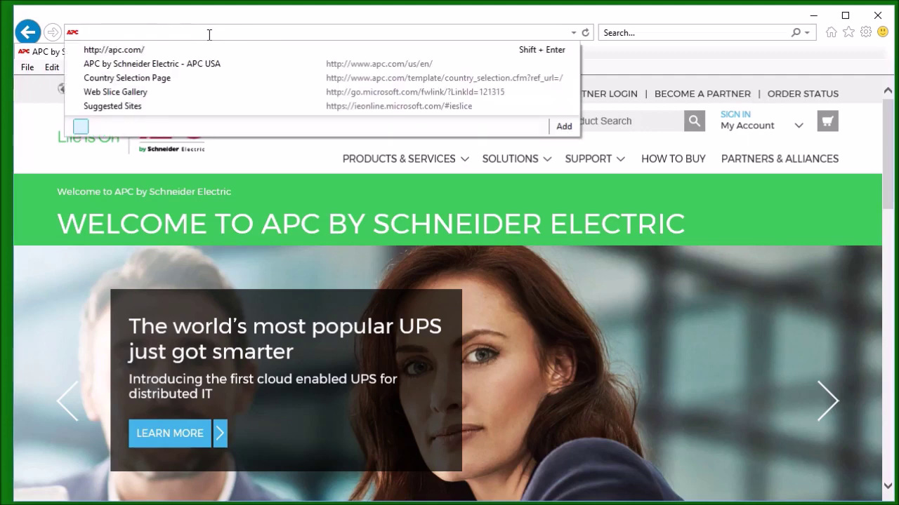
type("http")
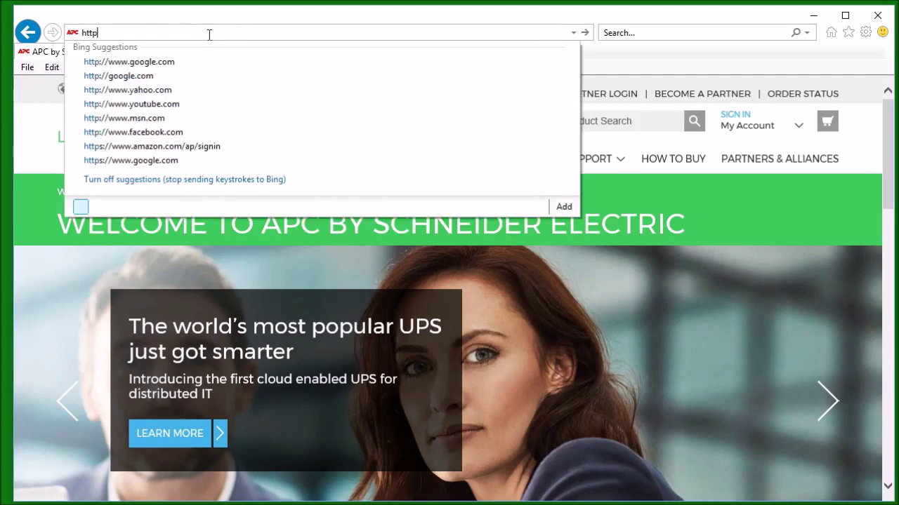
type("s://10")
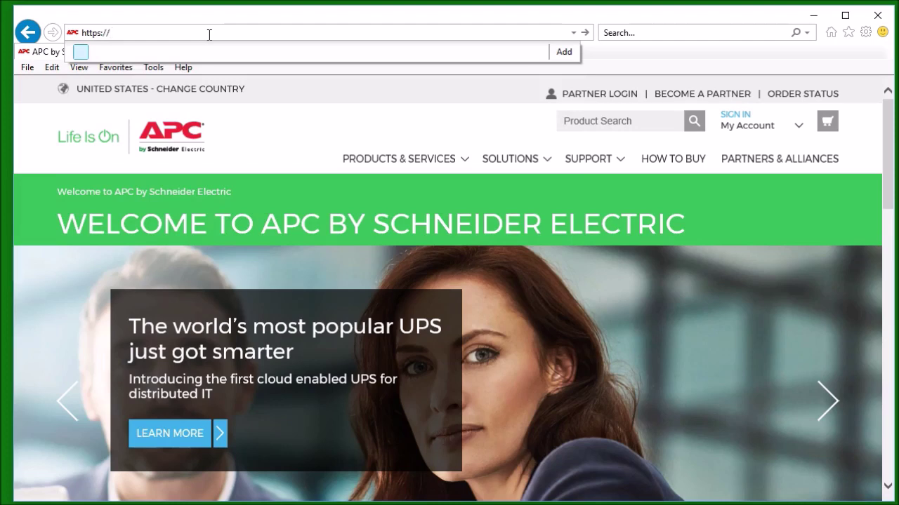
type(".0.0.4:6547")
key("Return")
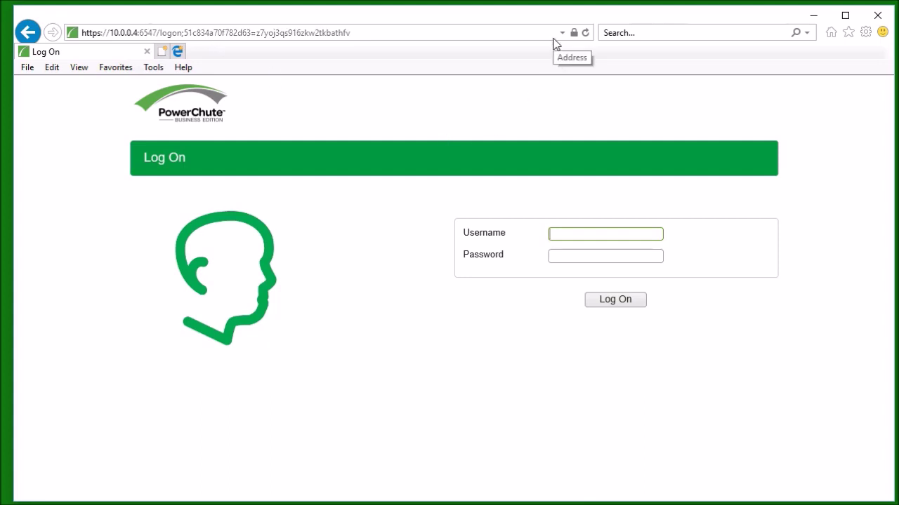
left_click(813, 17)
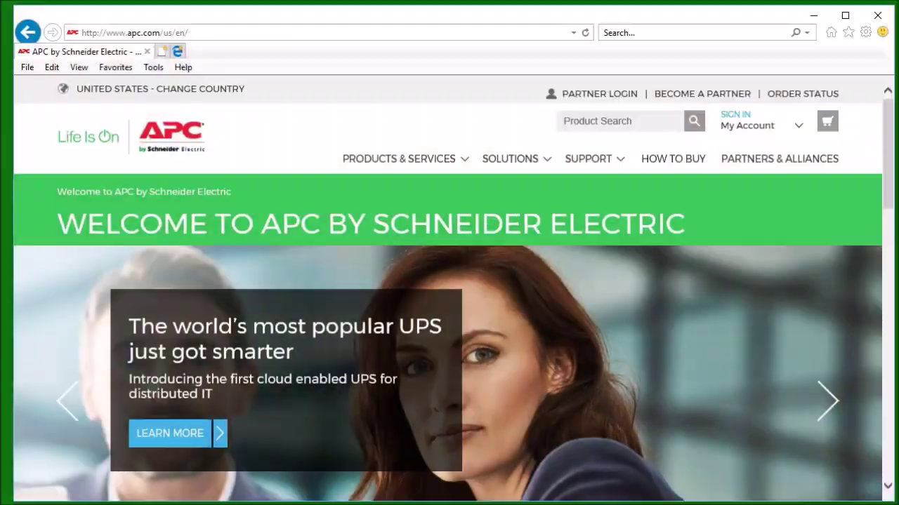
left_click(215, 33)
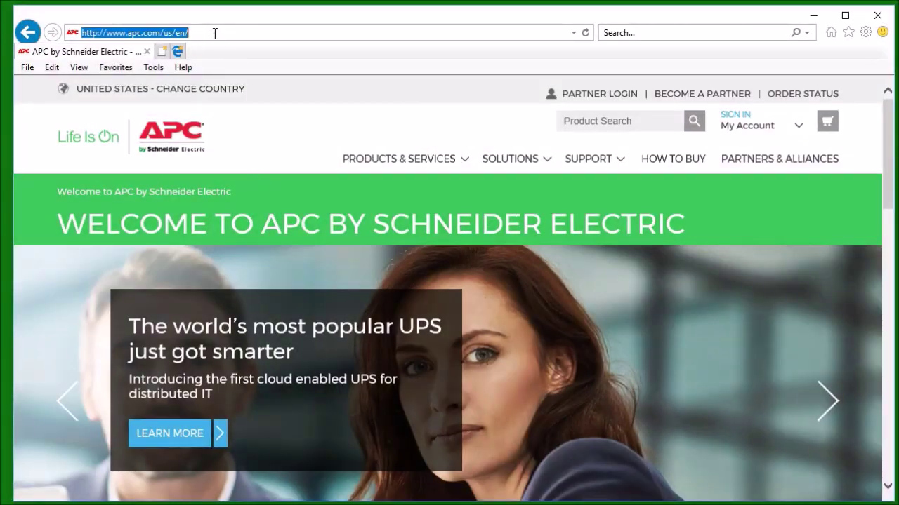
key("BackSpace")
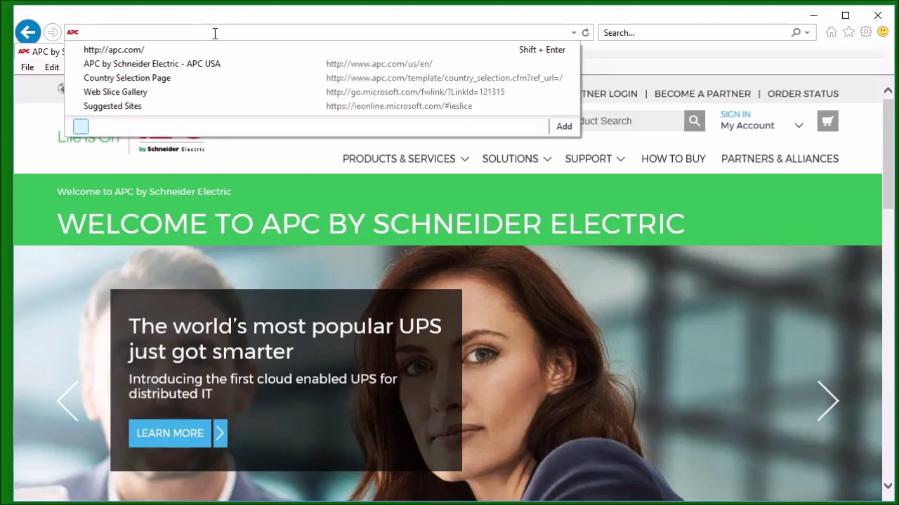
type("http")
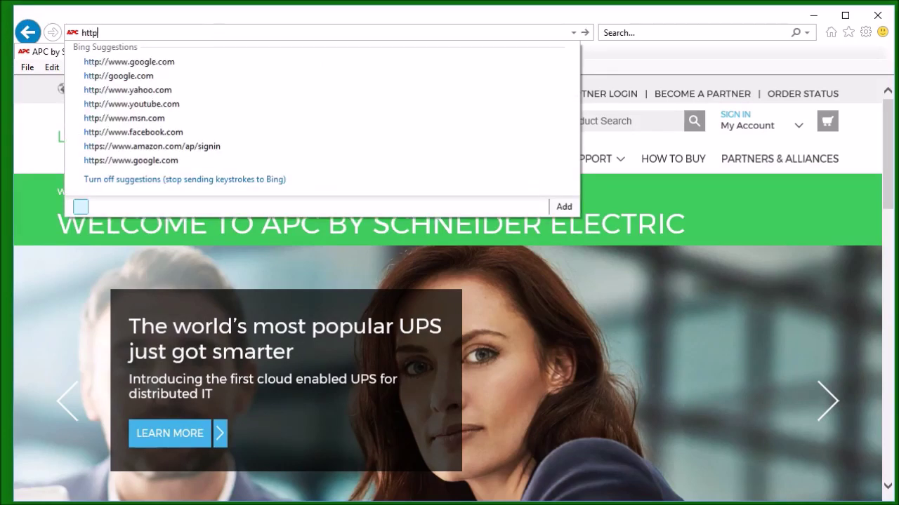
type("s://")
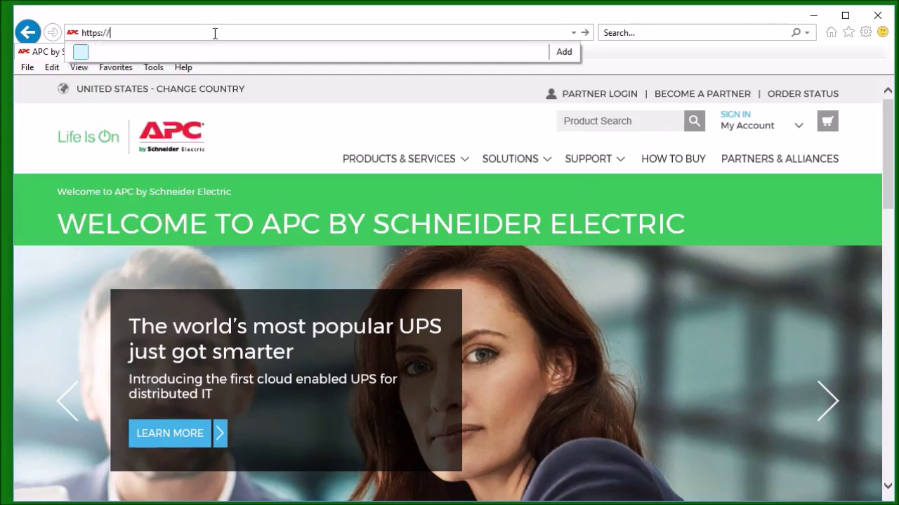
type("127.0.0.1:6547")
key("Return")
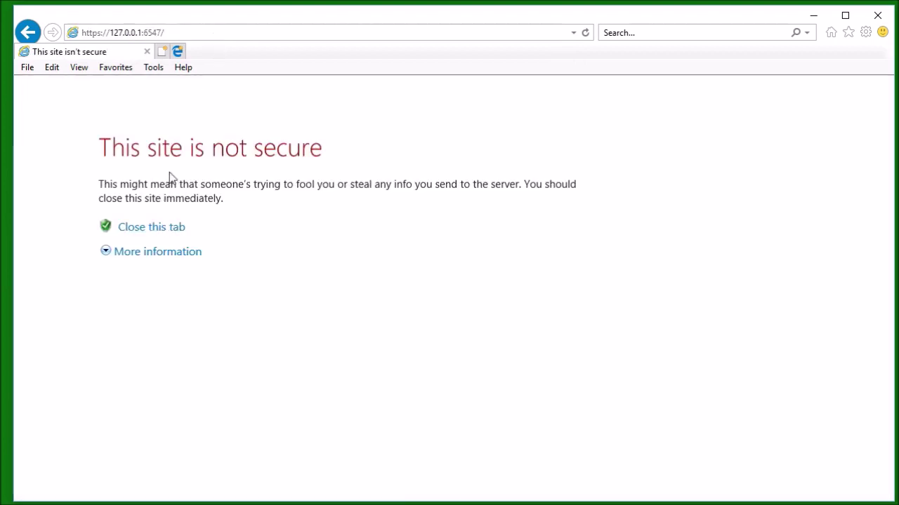
Continue to the 127.0.0.1 Log On page and show its certificate issued to 10.0.0.4
left_click(162, 254)
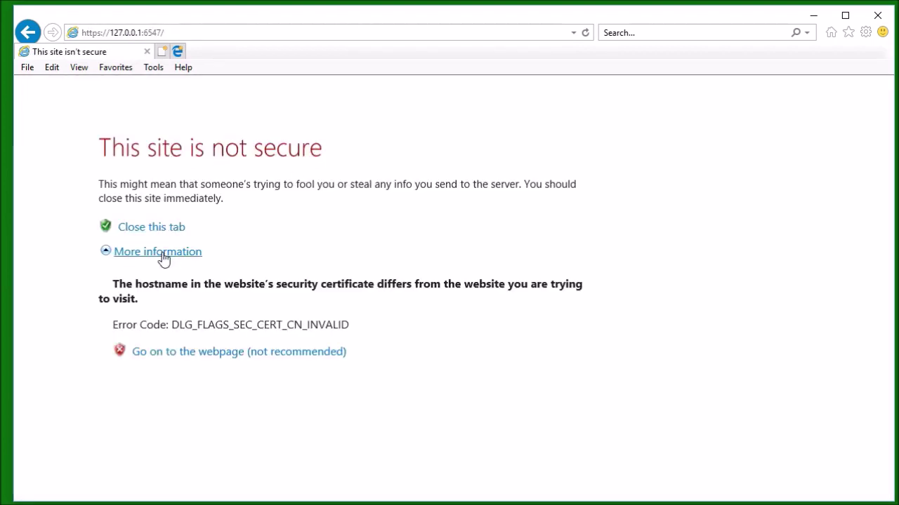
left_click(183, 355)
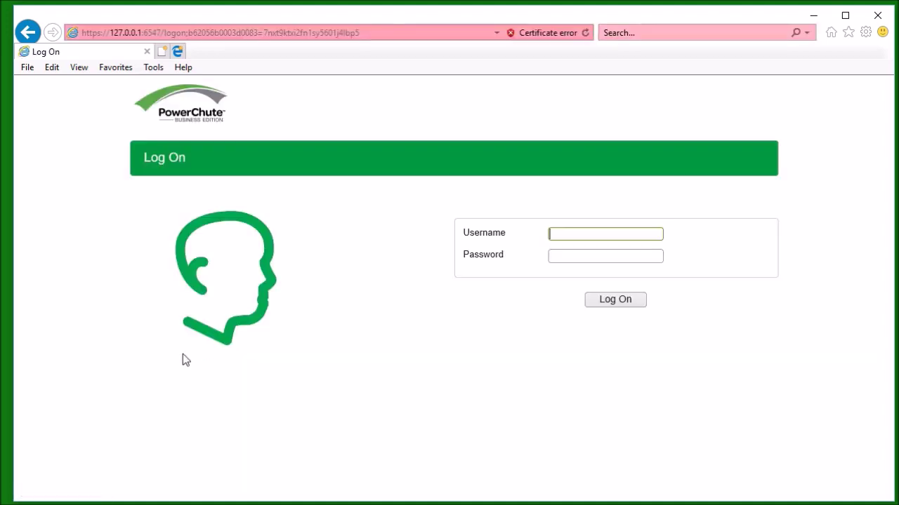
left_click(553, 36)
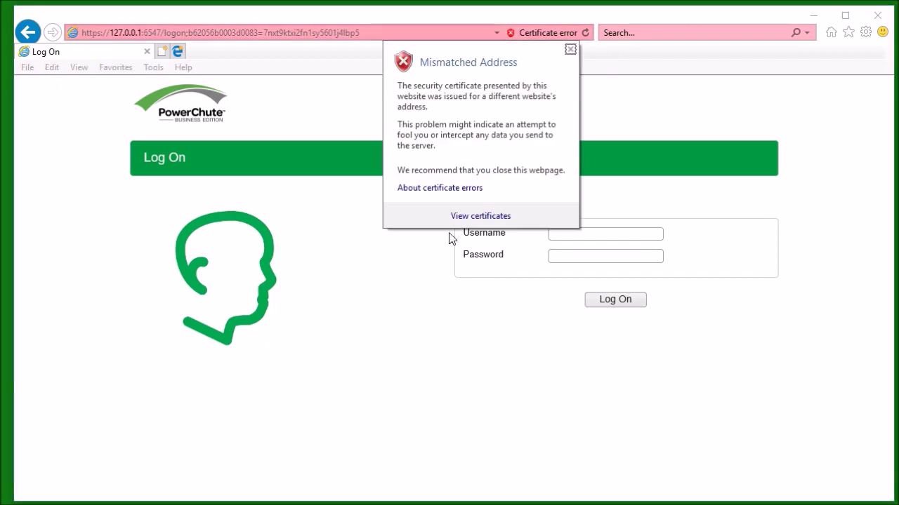
left_click(481, 214)
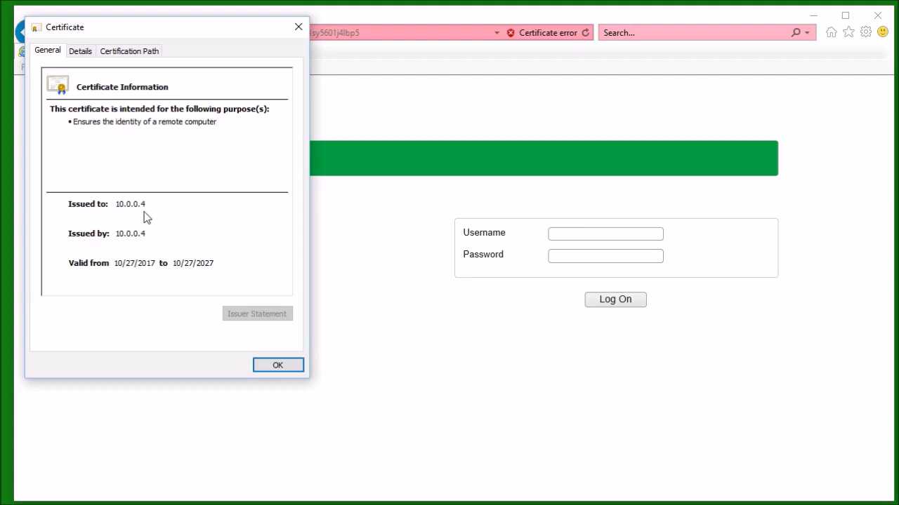
left_click_drag(188, 32, 221, 117)
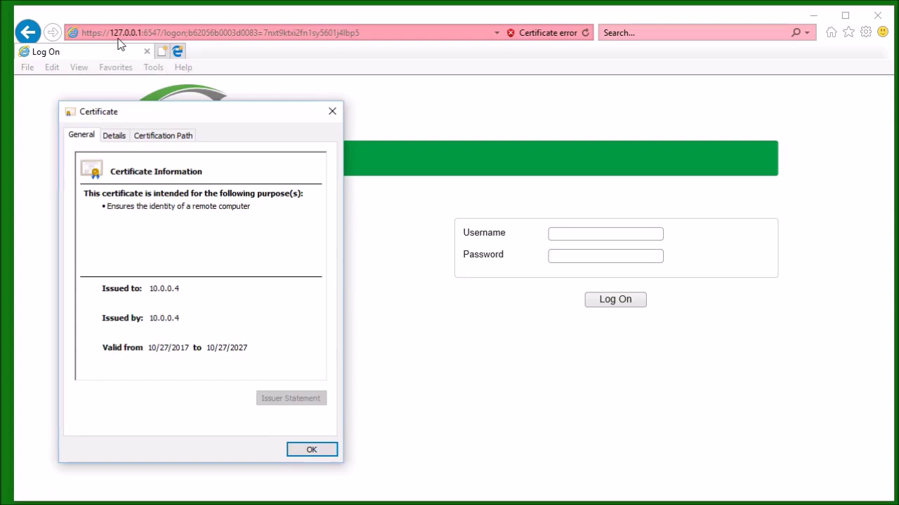